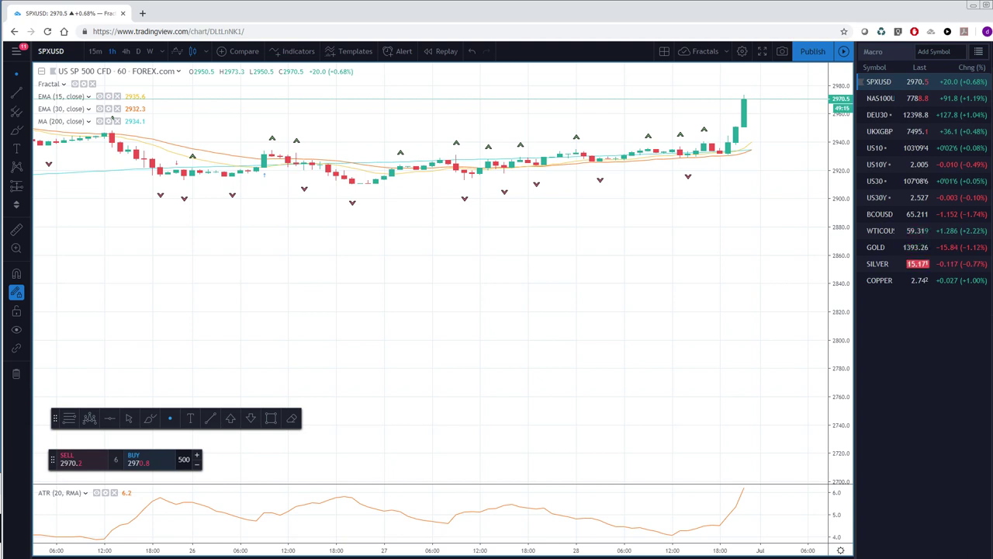
- Add ES1! S&P 500 E-mini continuous futures to the Macro watchlist and open its chart
click(950, 56)
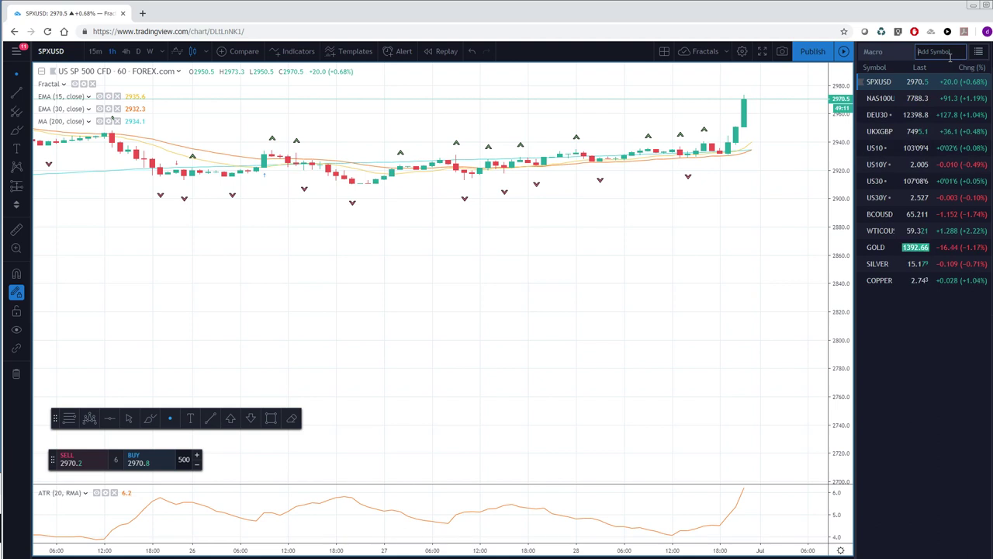
text(ES)
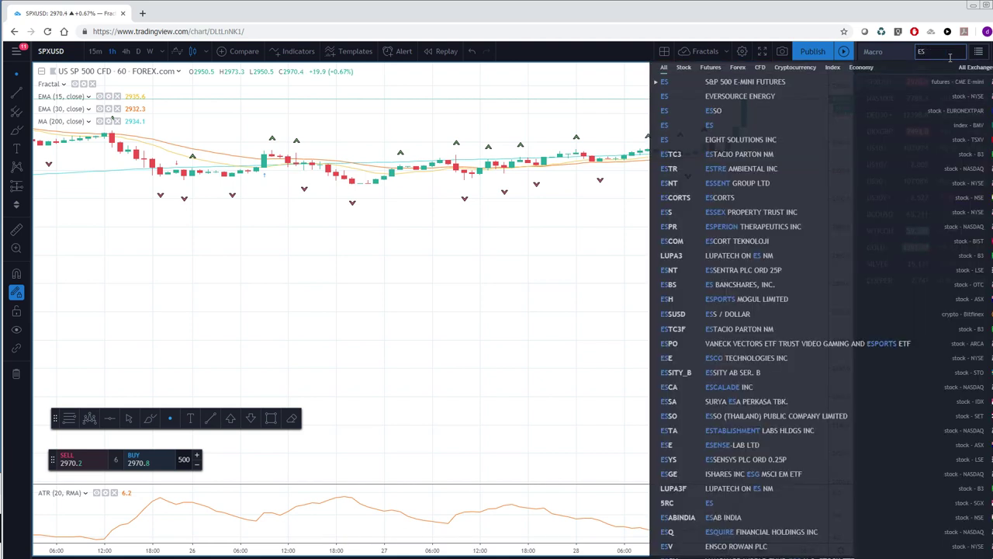
text(1)
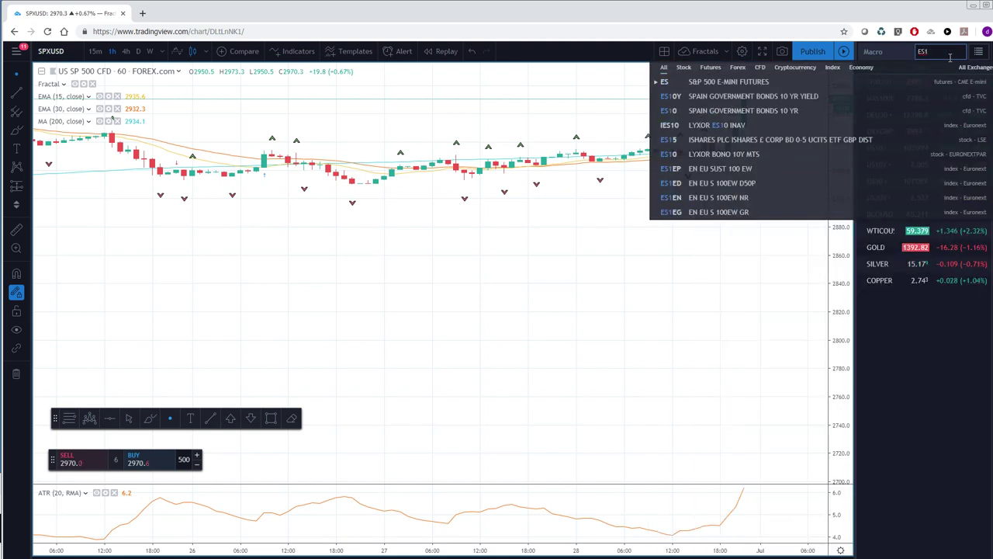
text(!)
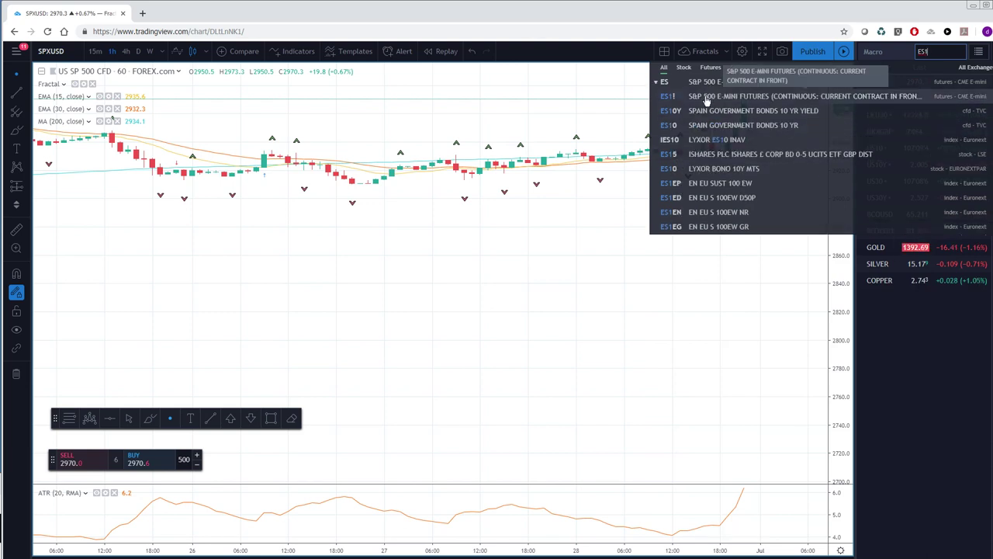
click(707, 99)
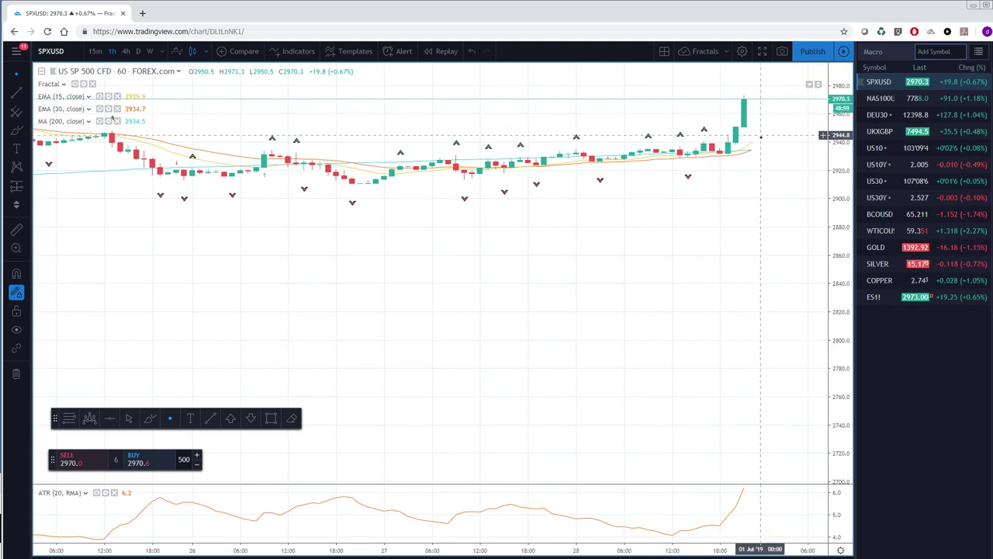
click(875, 298)
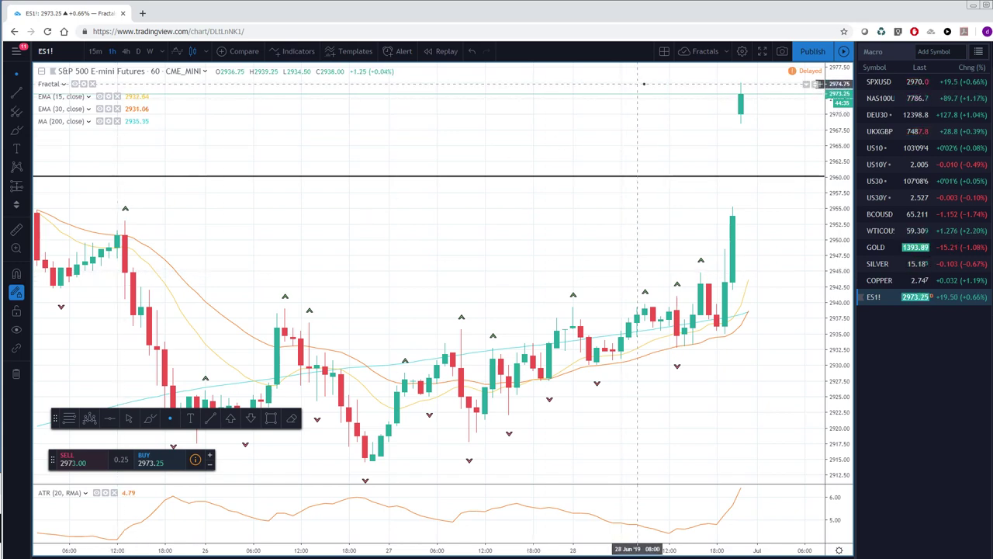
- Load the Currencies watchlist, view EURUSD on weekly candles, then open the weekly USDJPY chart
click(978, 53)
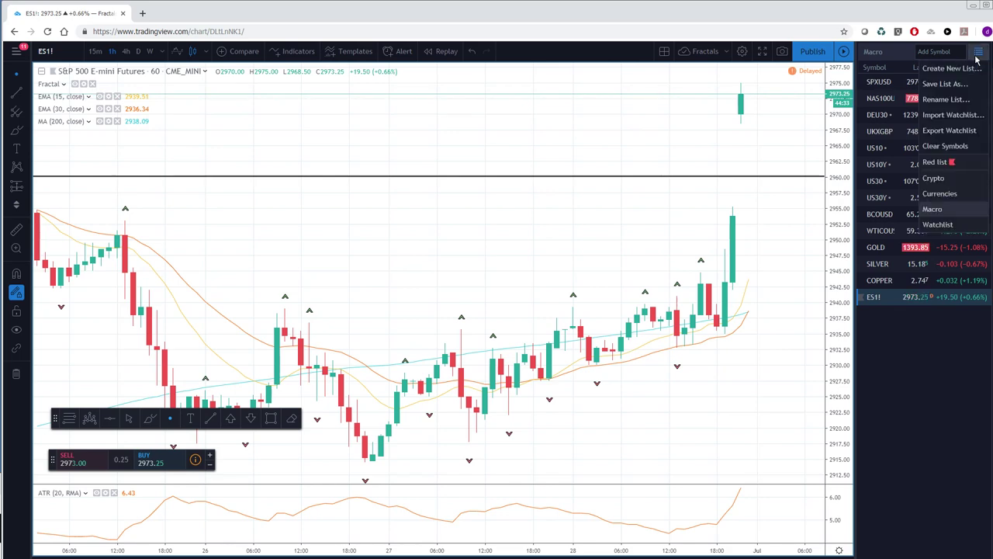
click(932, 194)
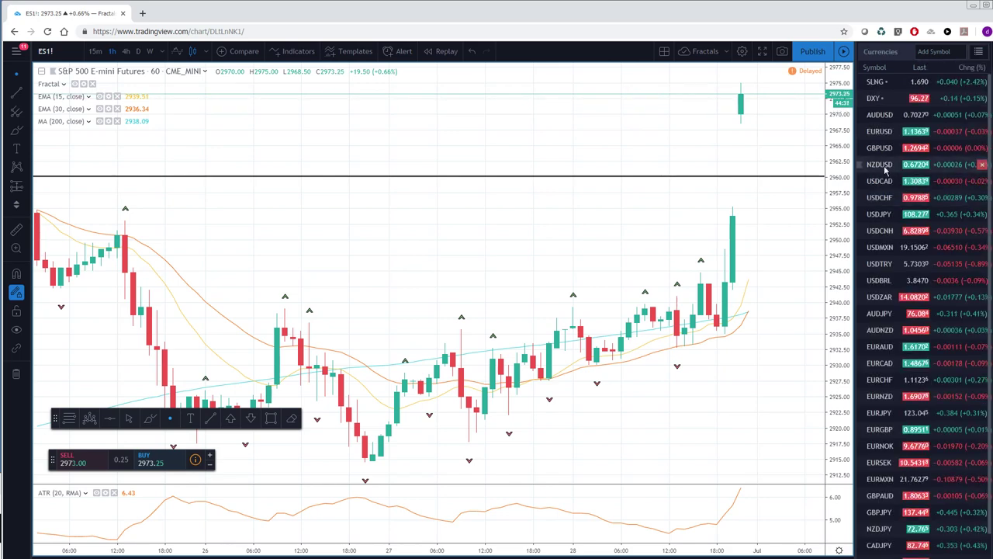
click(879, 132)
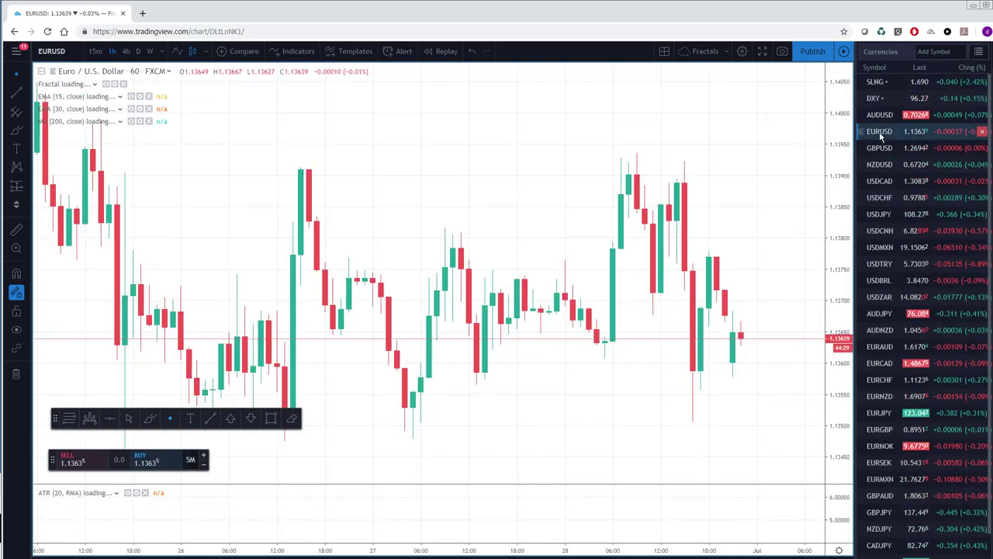
click(150, 52)
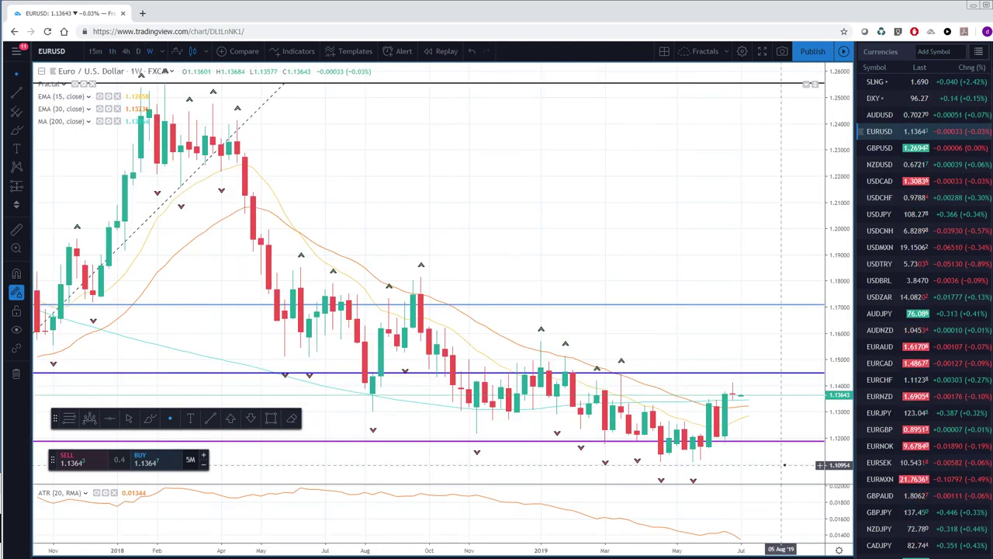
scroll(784, 464, up, 3)
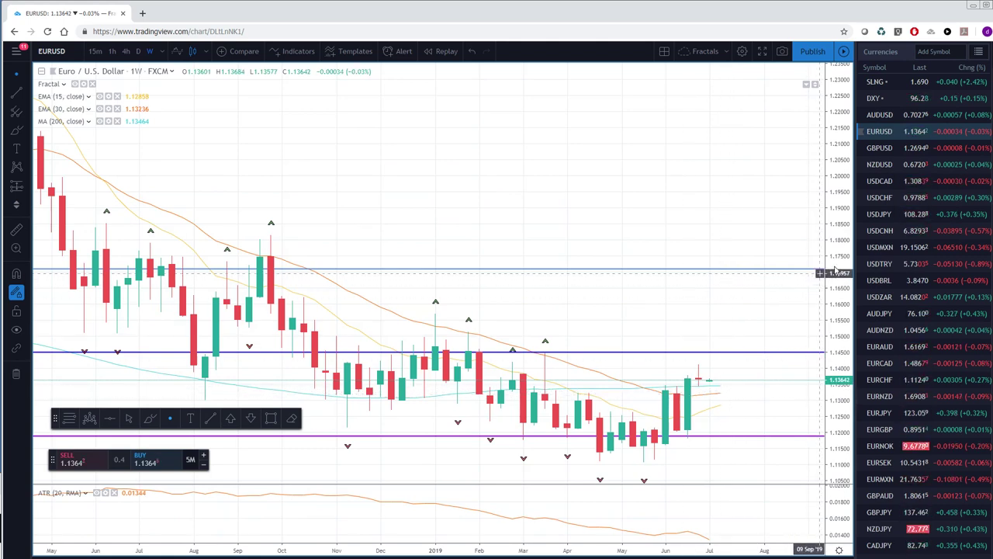
click(879, 213)
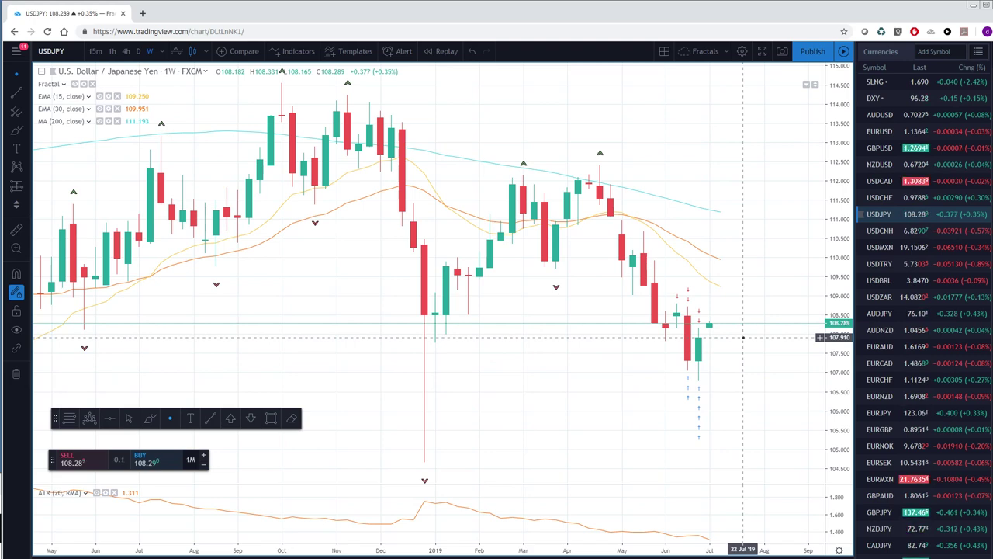
- Open the weekly GBPUSD chart from the Currencies watchlist
click(877, 147)
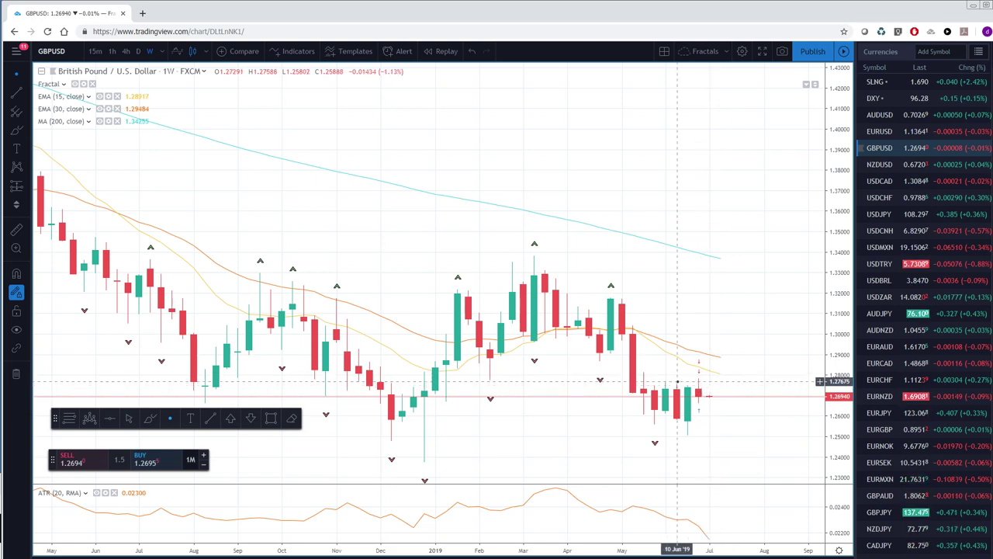
- Open the weekly AUDUSD chart showing its 0.71323 level
click(881, 116)
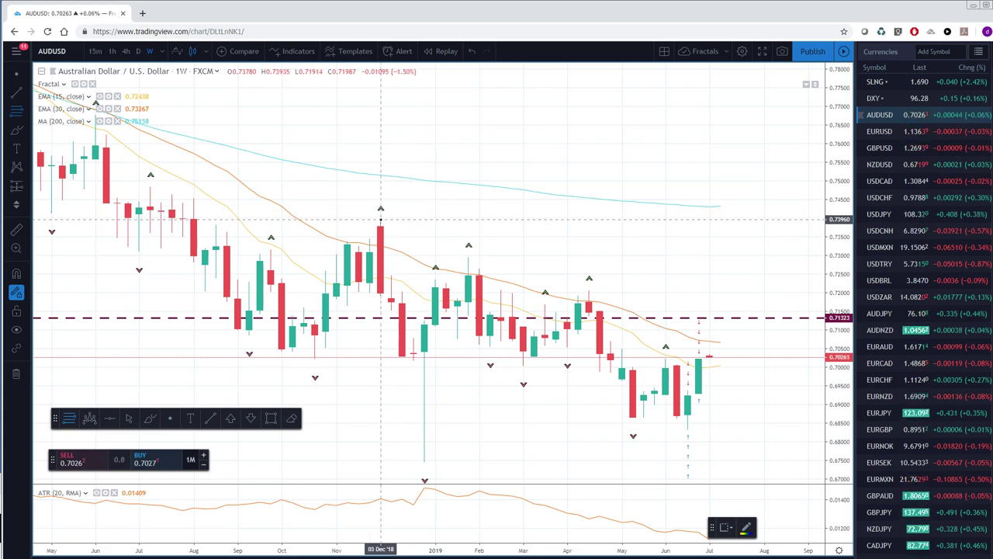
- Draw a Fibonacci retracement on AUDUSD from the December 2018 high to the January 2019 low, then open USDCAD
click(380, 220)
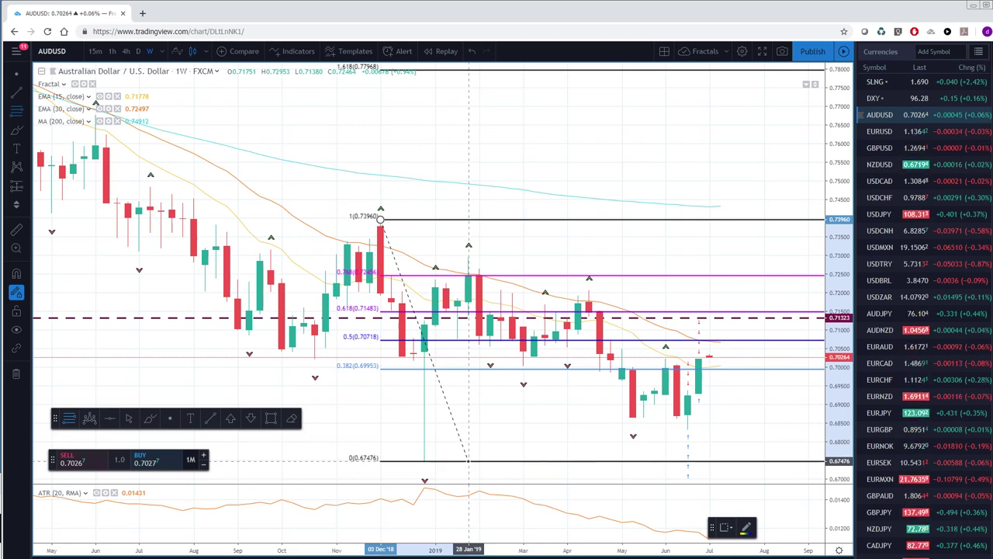
click(468, 461)
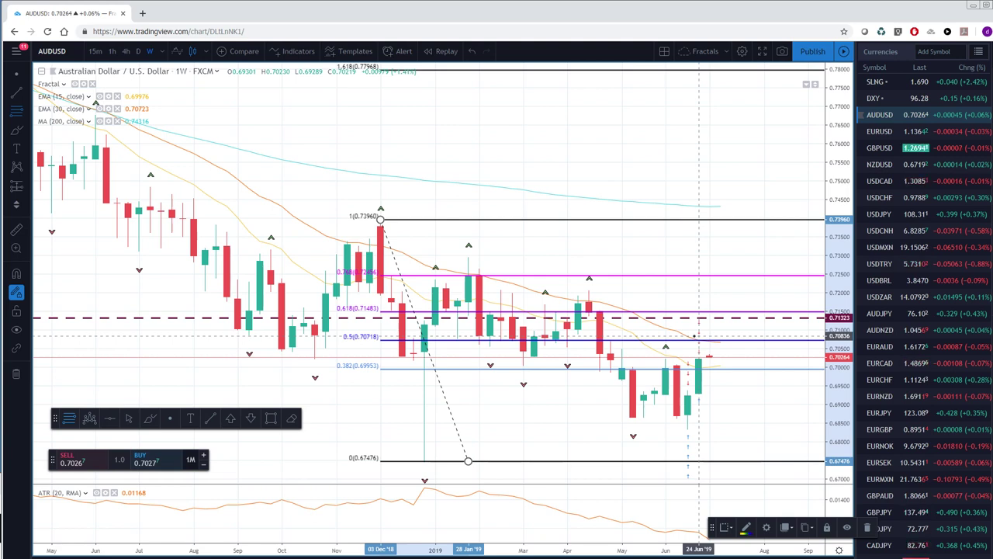
click(879, 183)
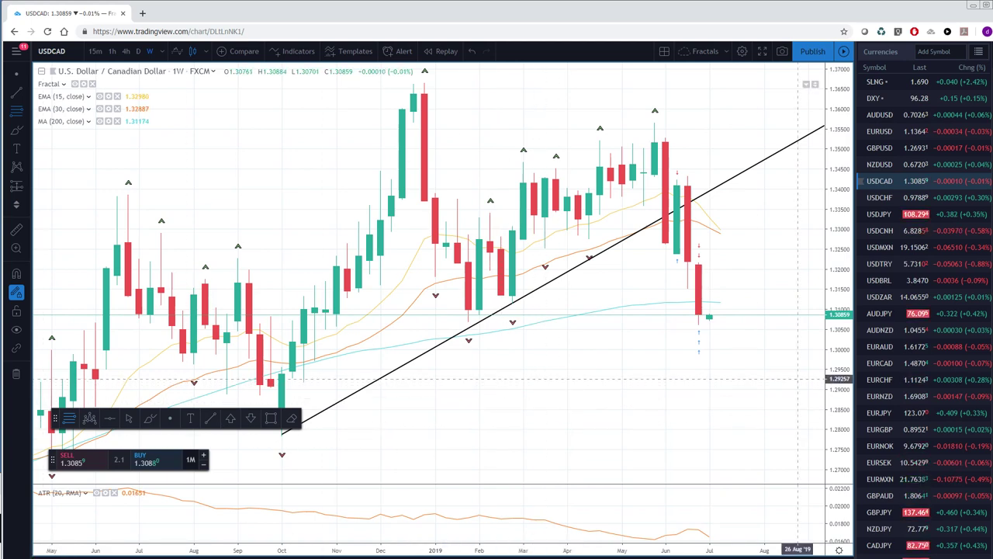
- Open the weekly NZDUSD chart from the watchlist
click(891, 165)
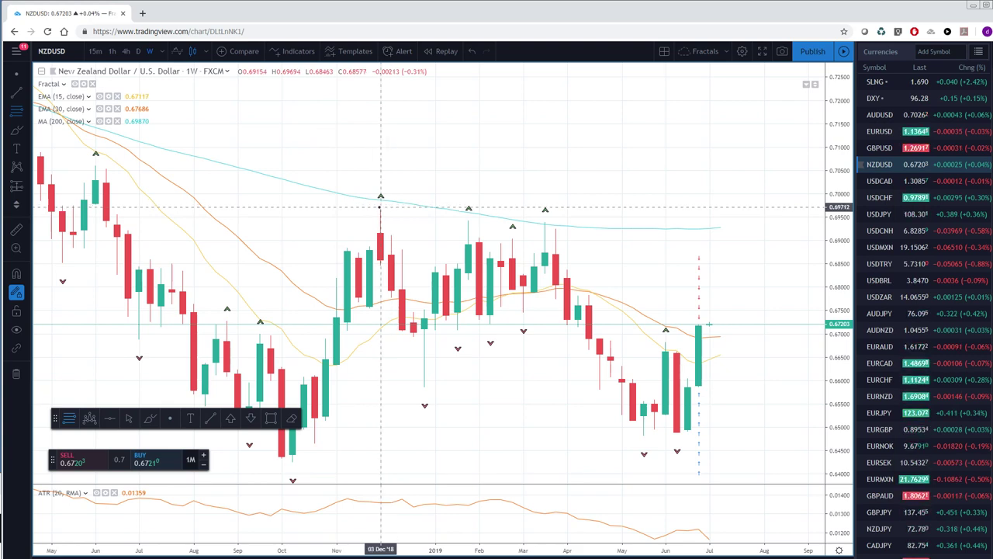
- Draw a Fibonacci retracement from the 0.69712 December 2018 high down to 0.64812
click(381, 206)
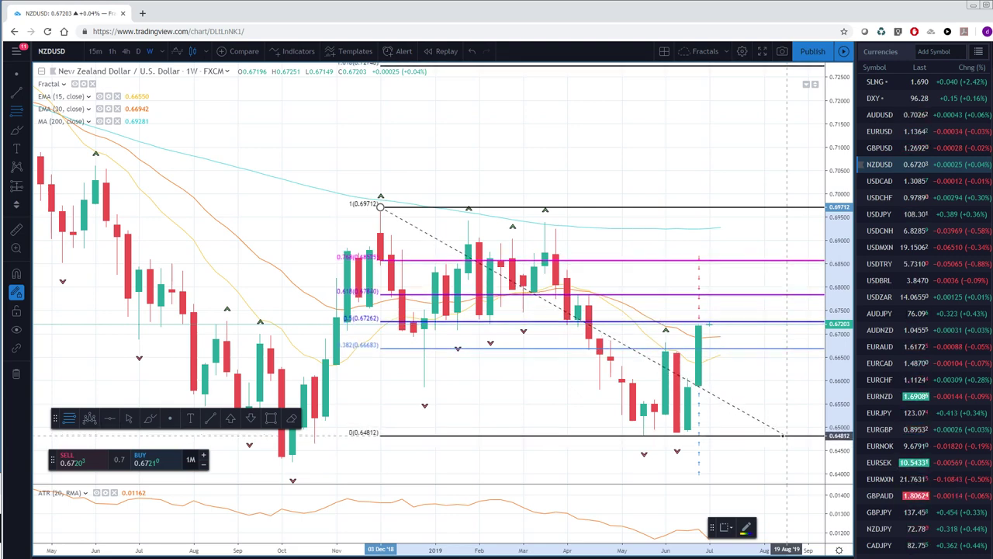
click(787, 436)
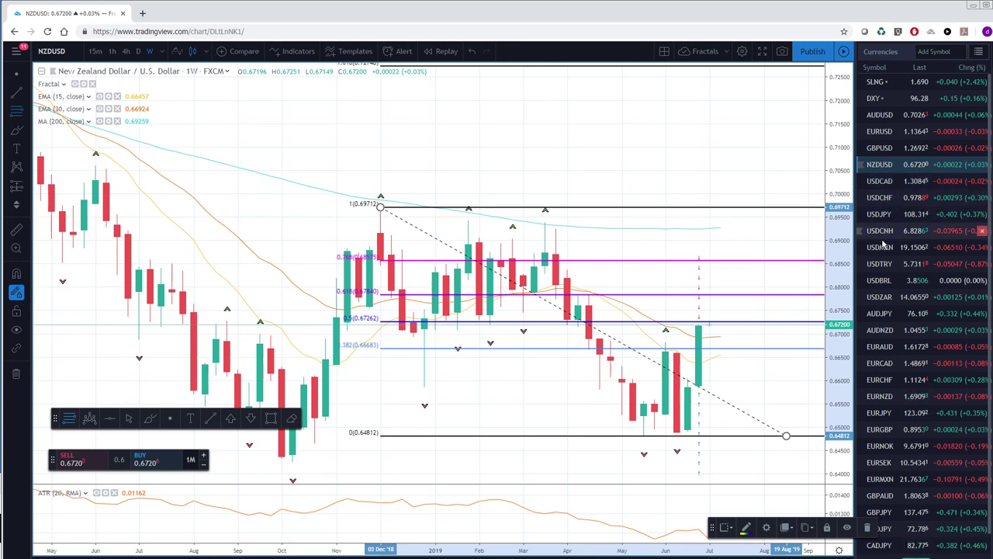
- Open AUDJPY and switch it to daily candles
click(881, 314)
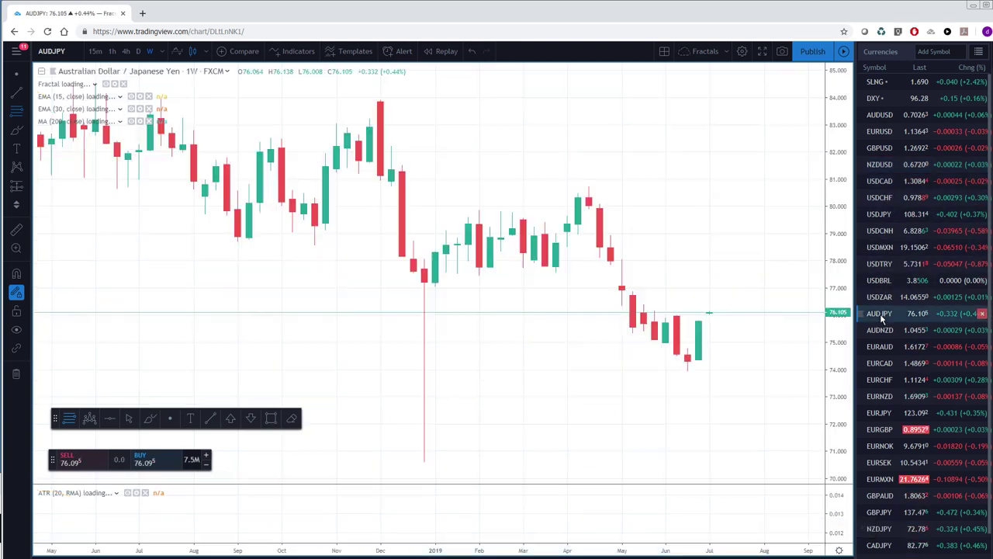
click(139, 52)
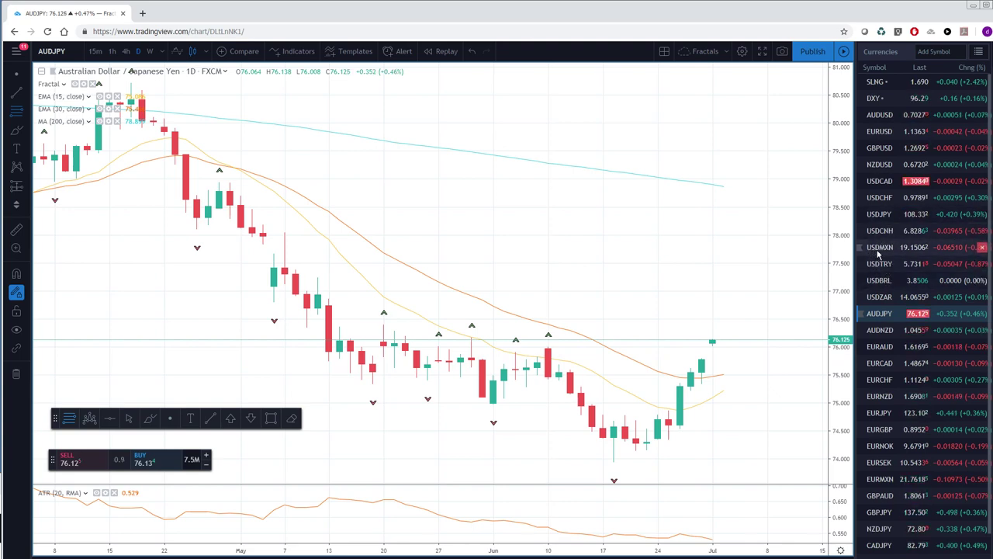
- Review USDJPY's daily channel, then open the daily AUDUSD chart with its 0.71323 level
click(877, 215)
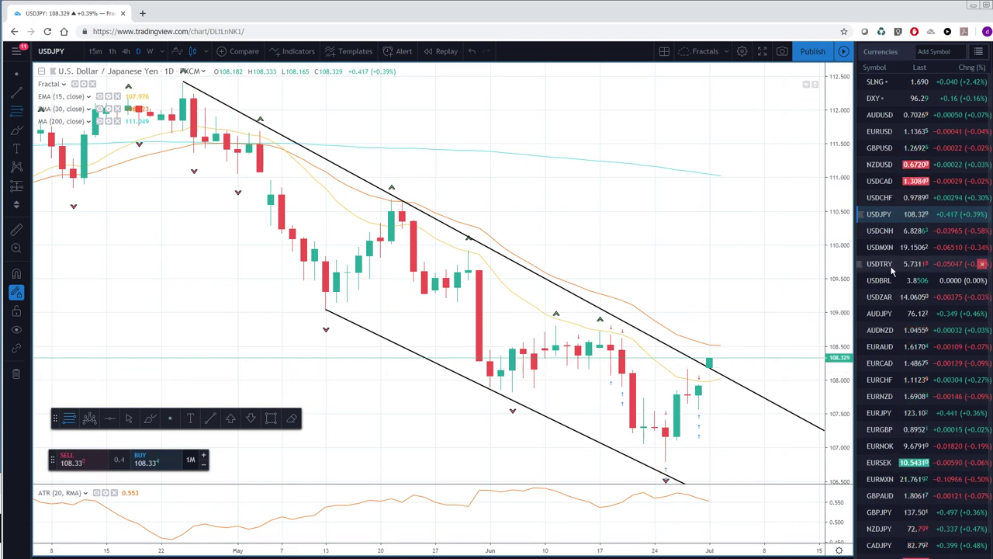
click(877, 116)
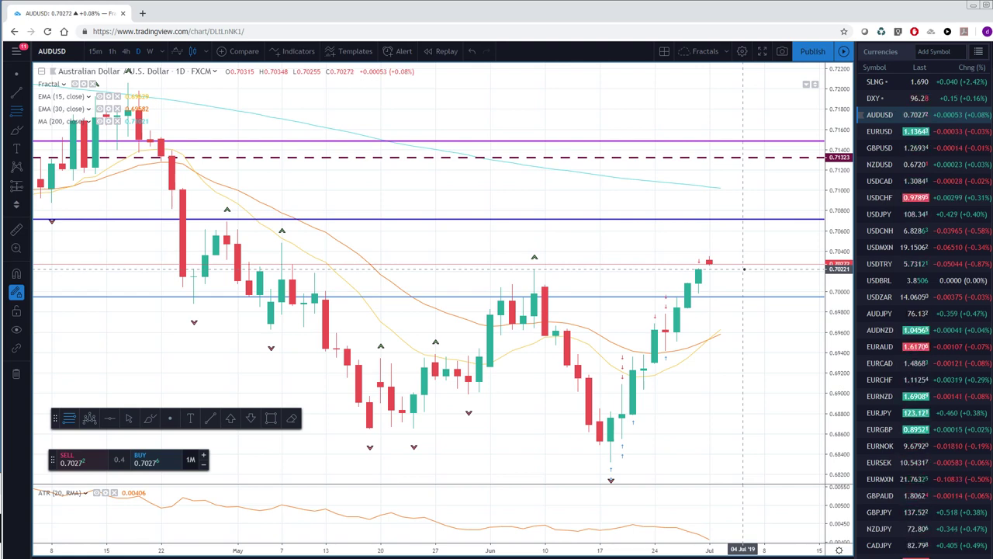
- Open the daily USDCNH chart with its level near 6.8285
click(881, 231)
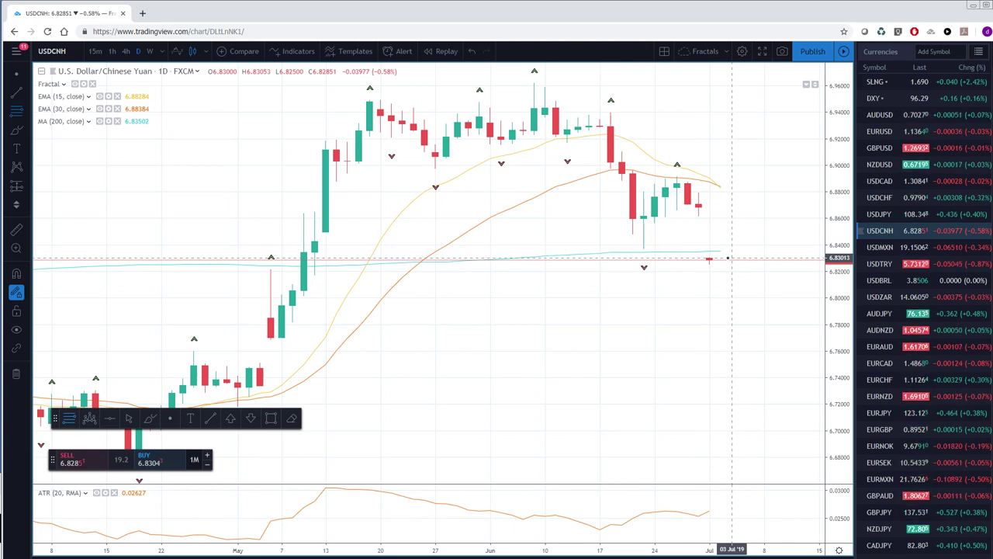
- Open the OANDA USD/SGD chart by searching for 'usdsg'
click(81, 49)
text(u)
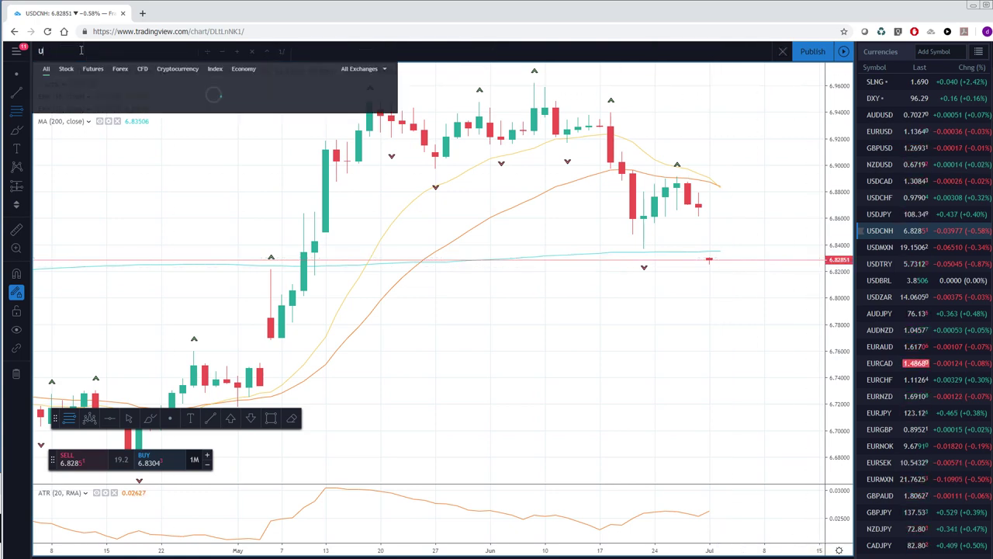
text(sdsg)
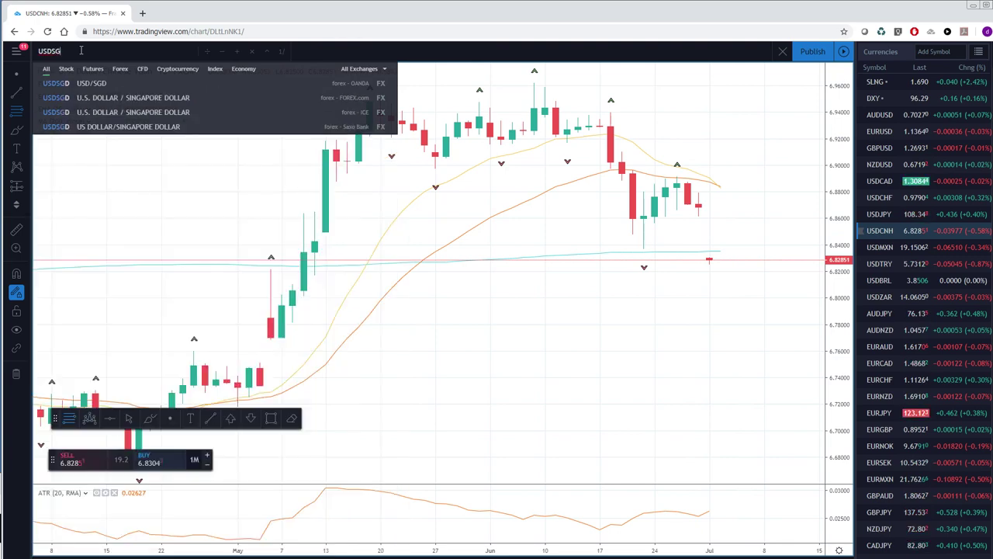
key(Return)
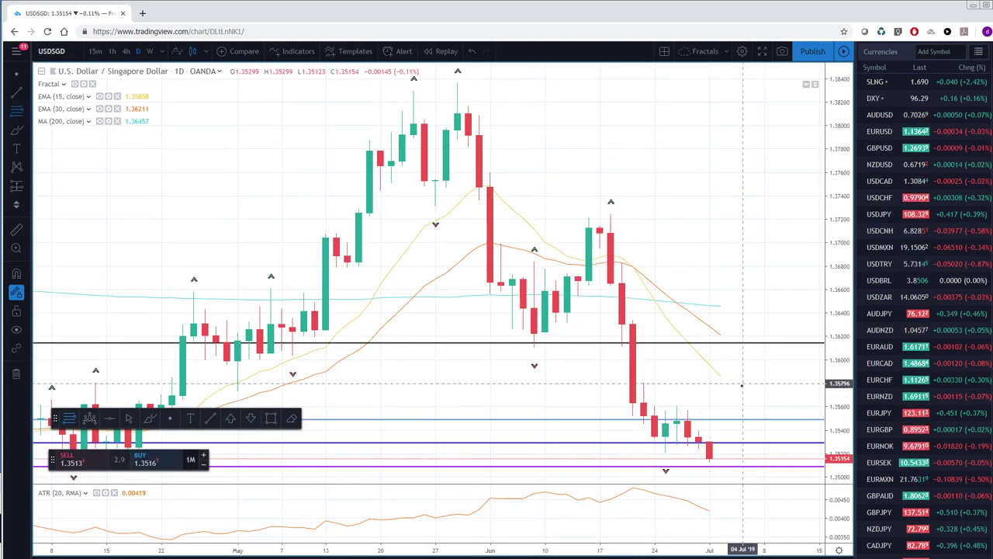
- Cancel the stray Fibonacci, fit USD/SGD's lower levels into view, then chart NZDJPY
click(722, 322)
key(Escape)
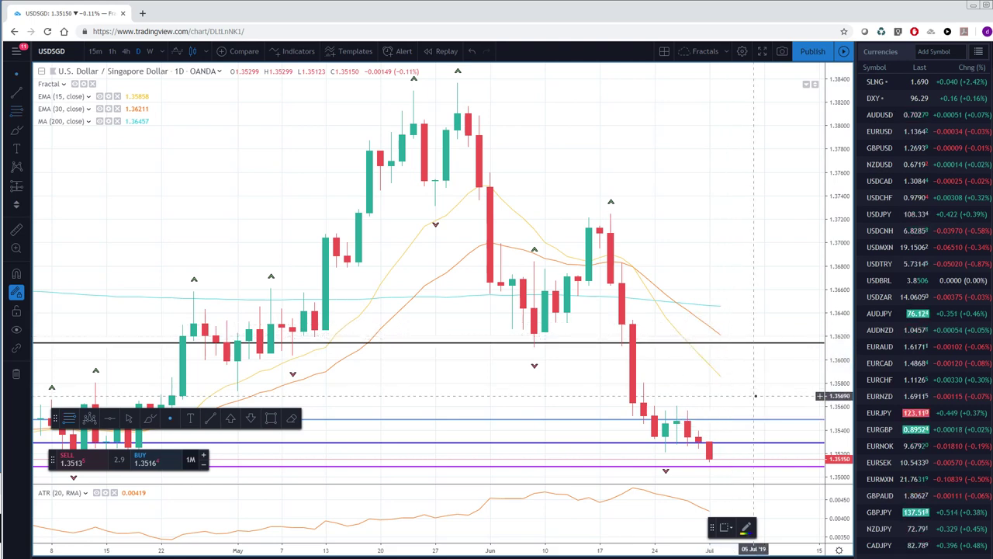
drag(761, 393, 736, 324)
drag(842, 341, 852, 403)
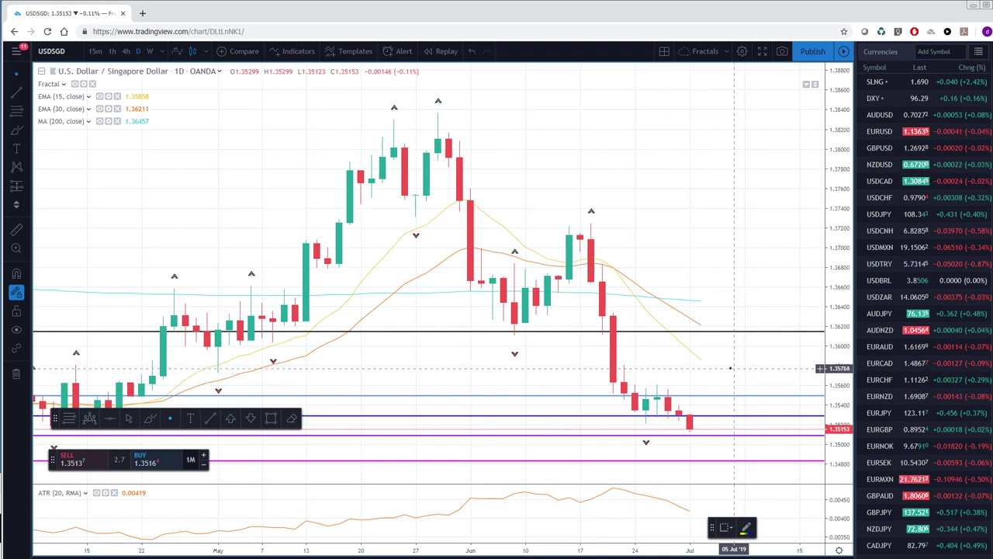
click(879, 529)
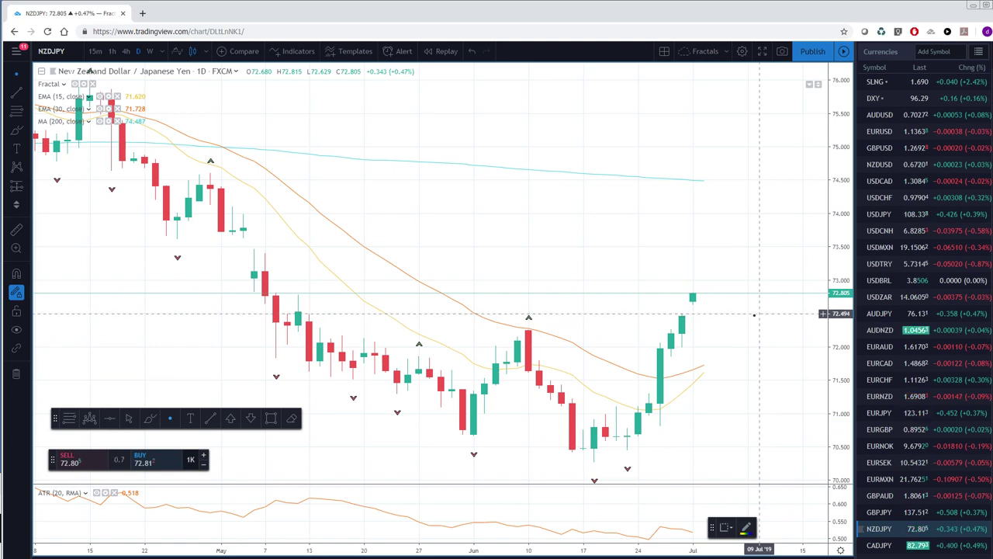
- Review the daily CADJPY chart, then show the saved watchlists menu
click(882, 546)
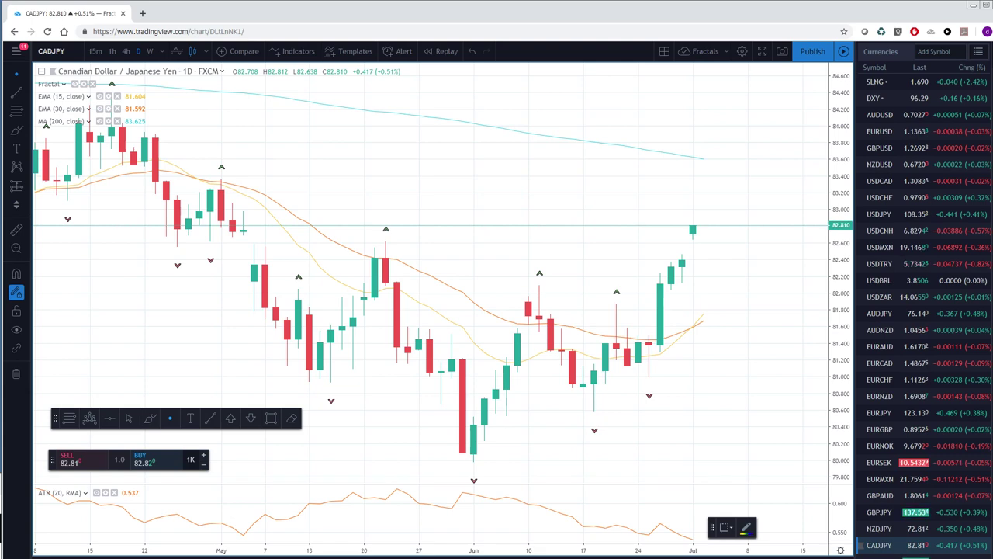
click(980, 52)
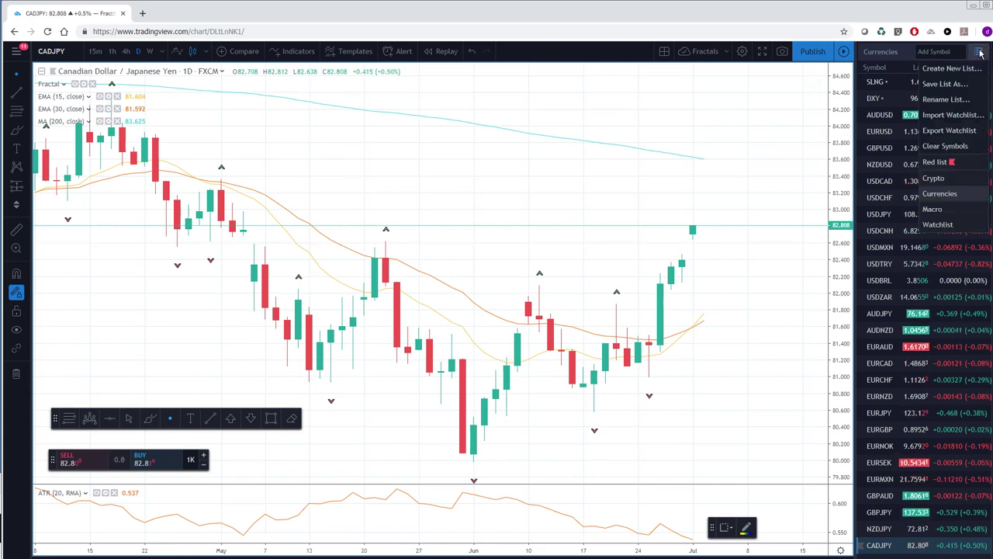
- Switch to the Macro watchlist and compare US10Y with US10, returning to US10Y
click(934, 210)
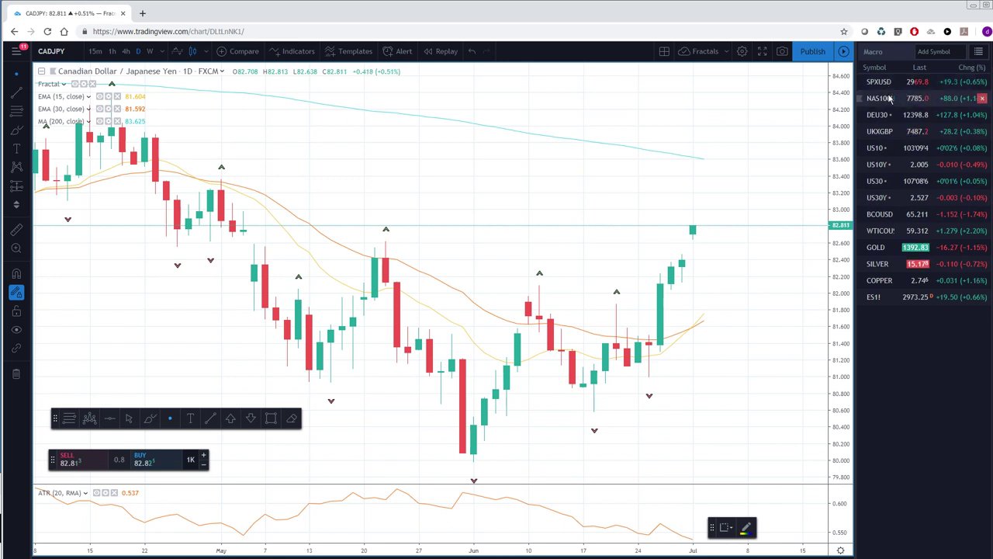
click(883, 168)
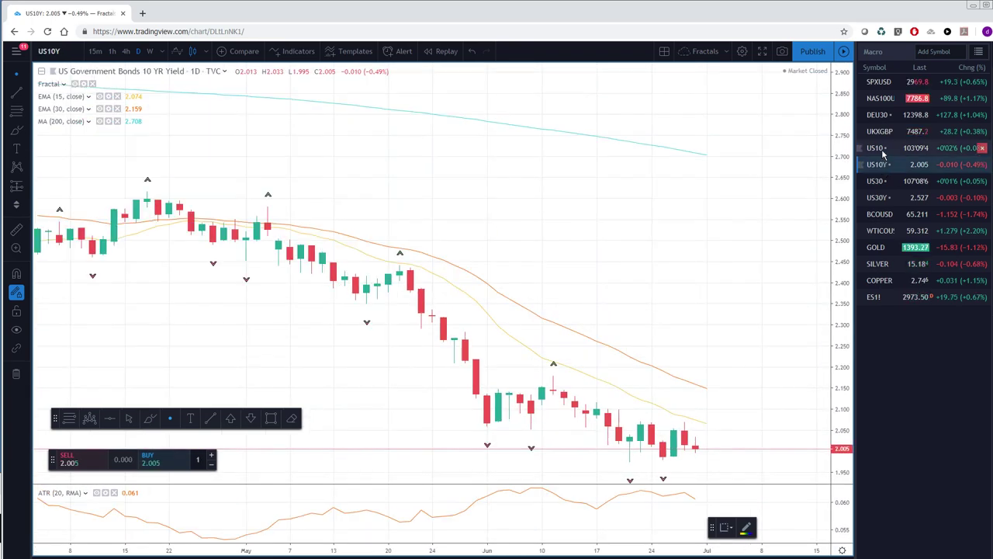
click(882, 148)
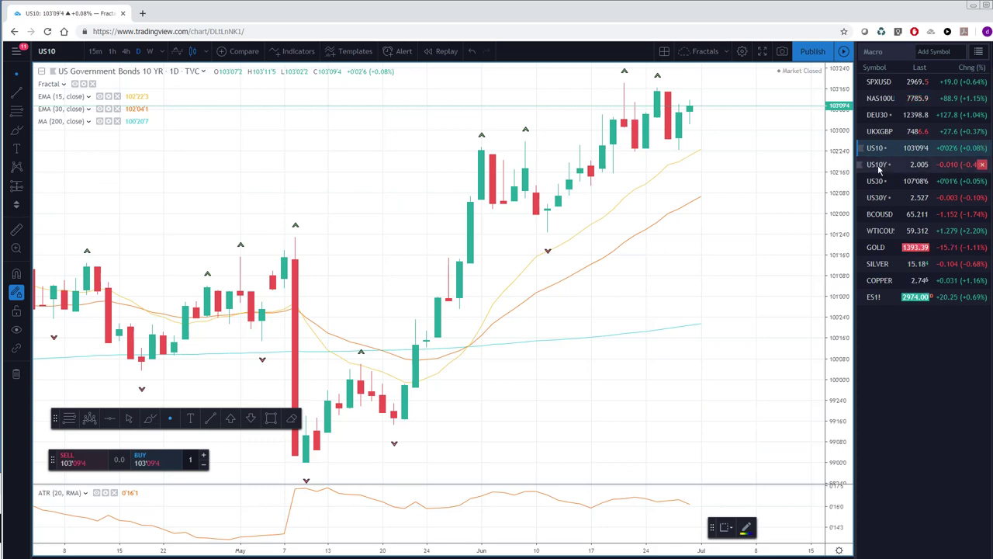
click(882, 165)
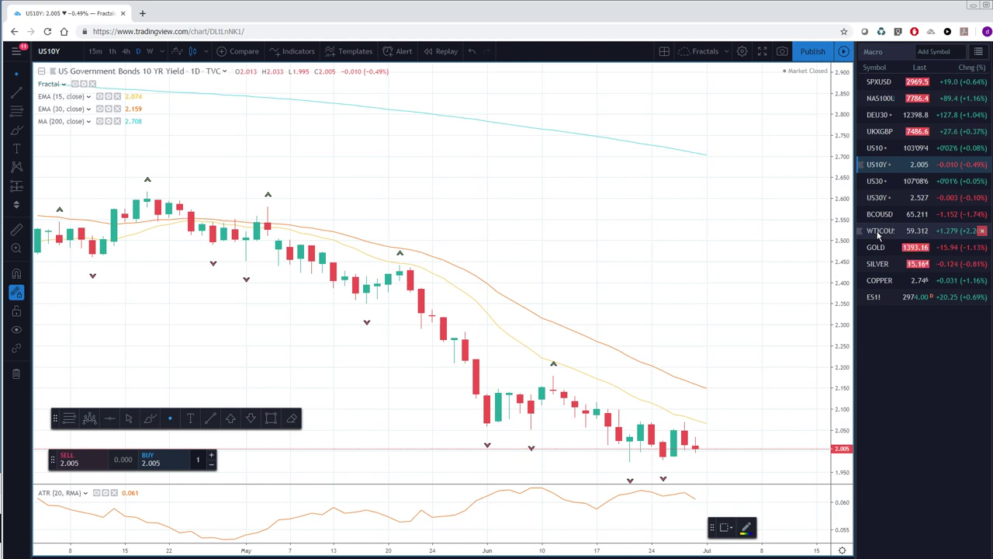
- Chart SPXUSD, then ES1!, and finish on the GOLD CFD chart
click(886, 83)
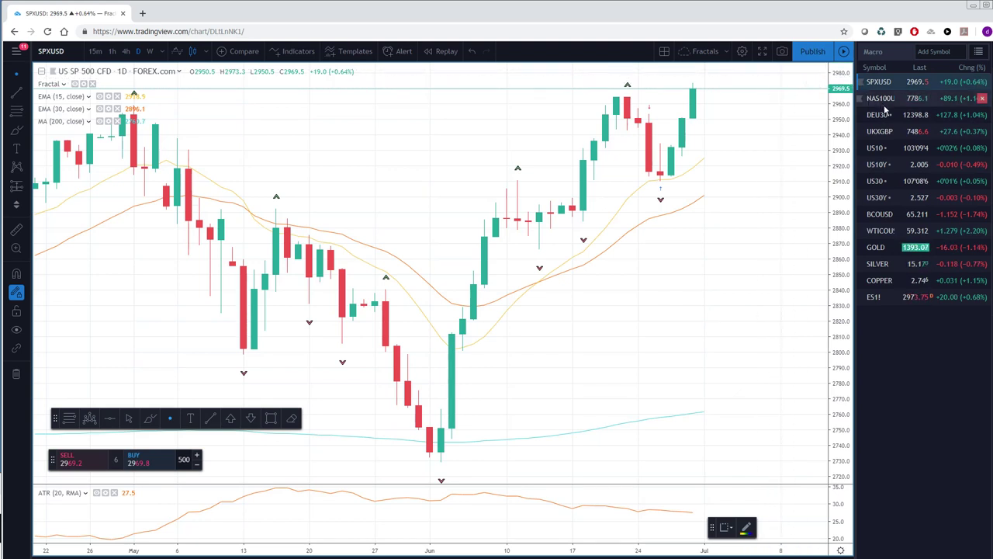
click(871, 299)
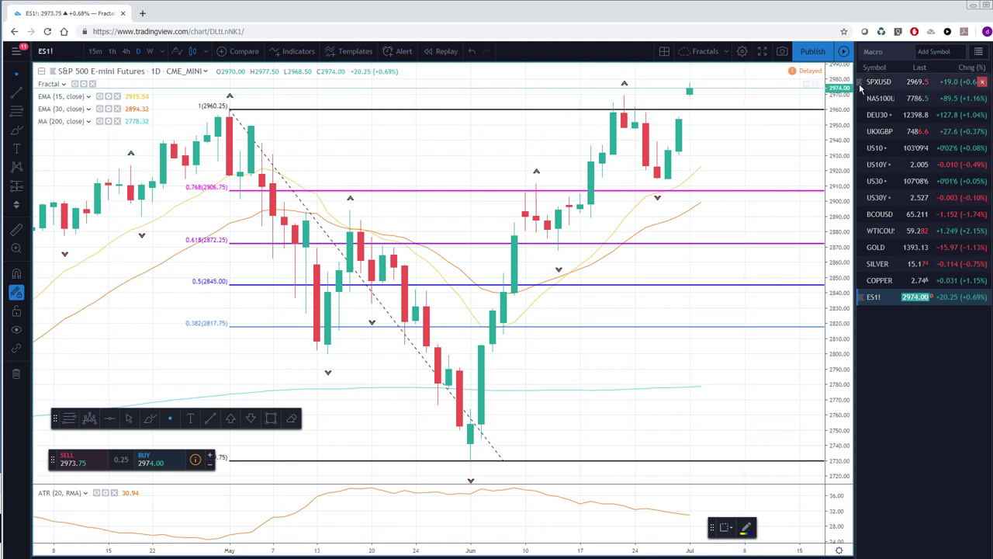
click(875, 247)
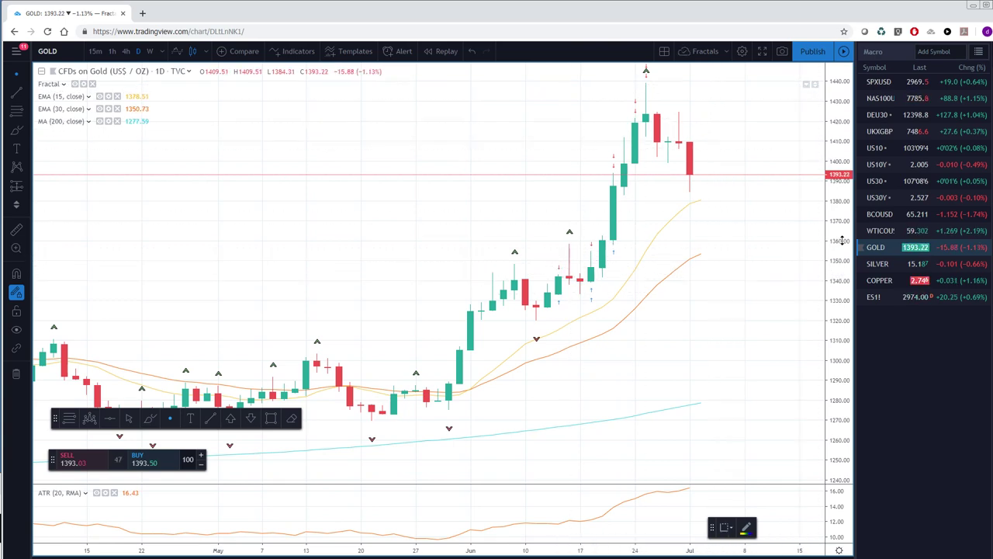
- Chart WTICOUSD and remove its horizontal level lines
click(880, 231)
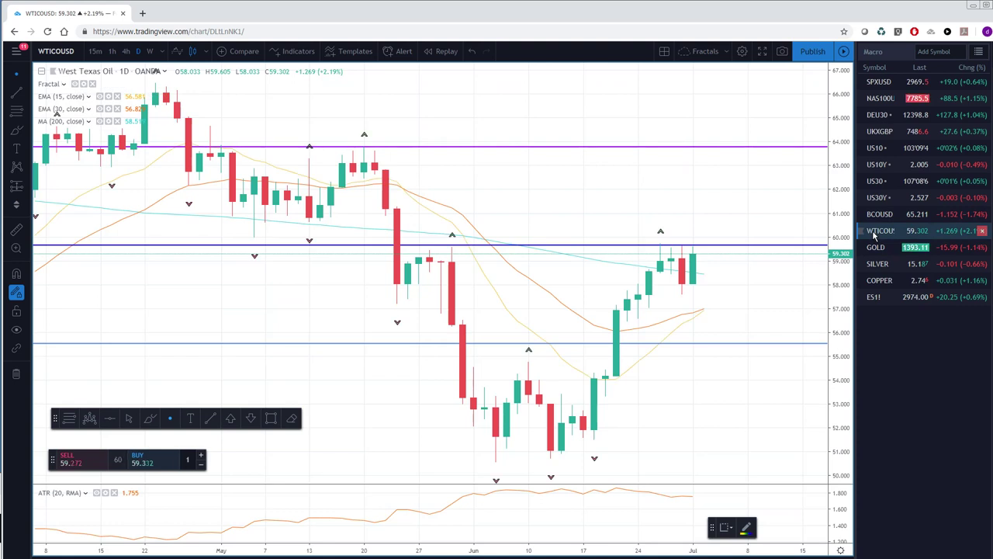
right_click(741, 246)
click(778, 404)
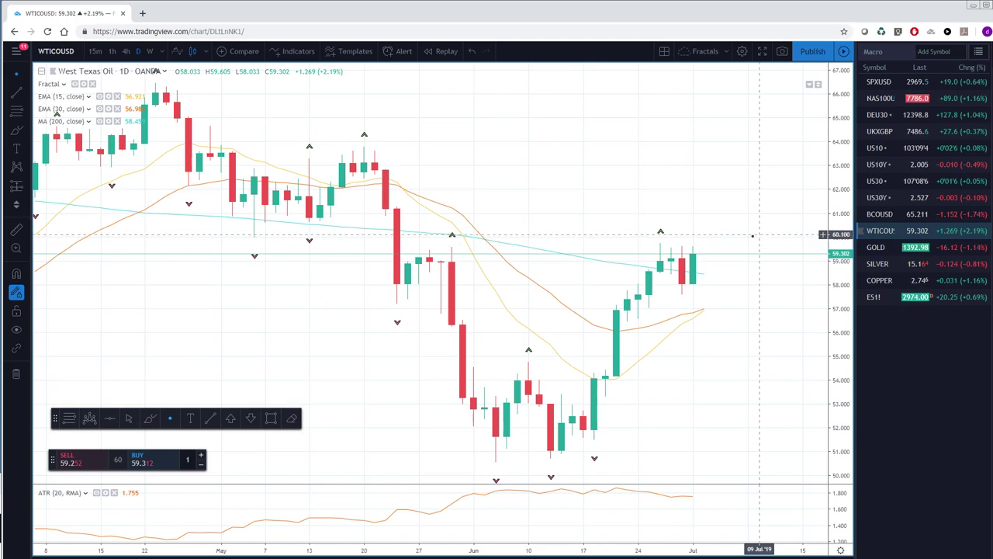
- Widen WTI's visible history and draw a Fib retracement from 66.450 to 50.558
drag(391, 551, 496, 551)
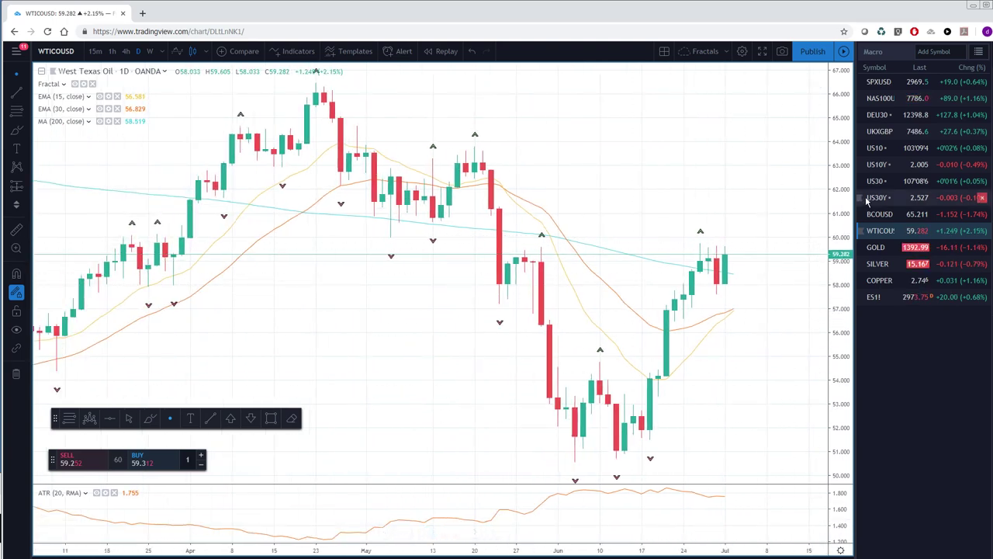
drag(846, 198, 832, 242)
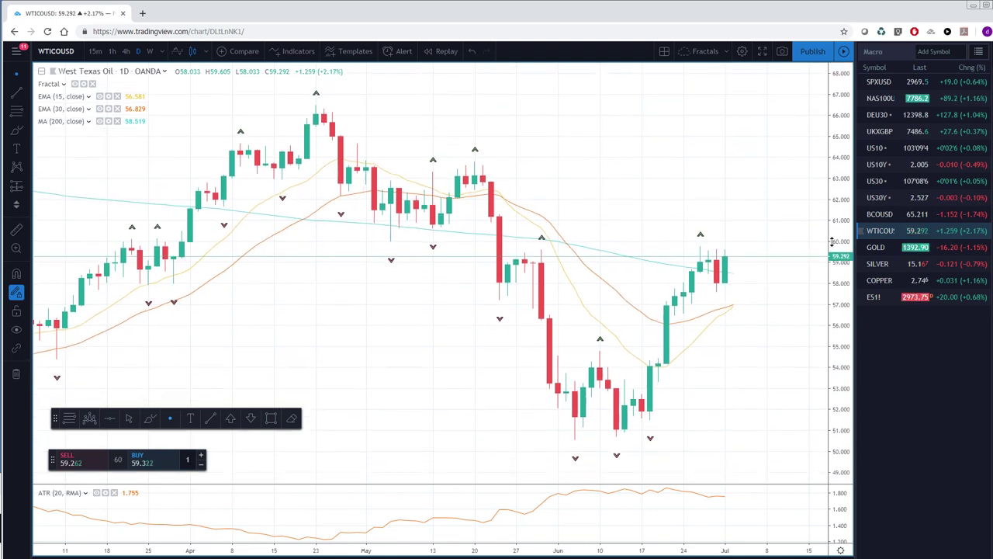
click(69, 419)
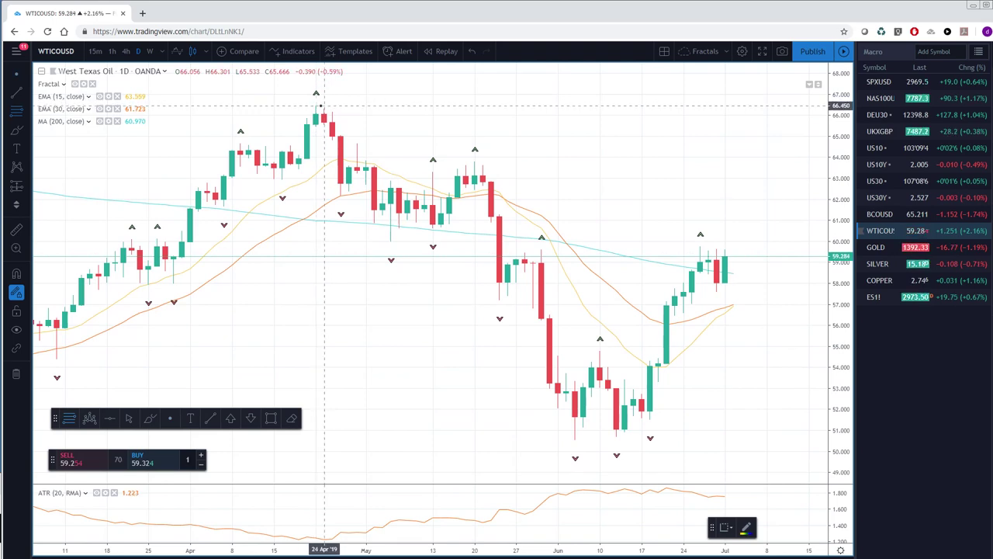
click(316, 104)
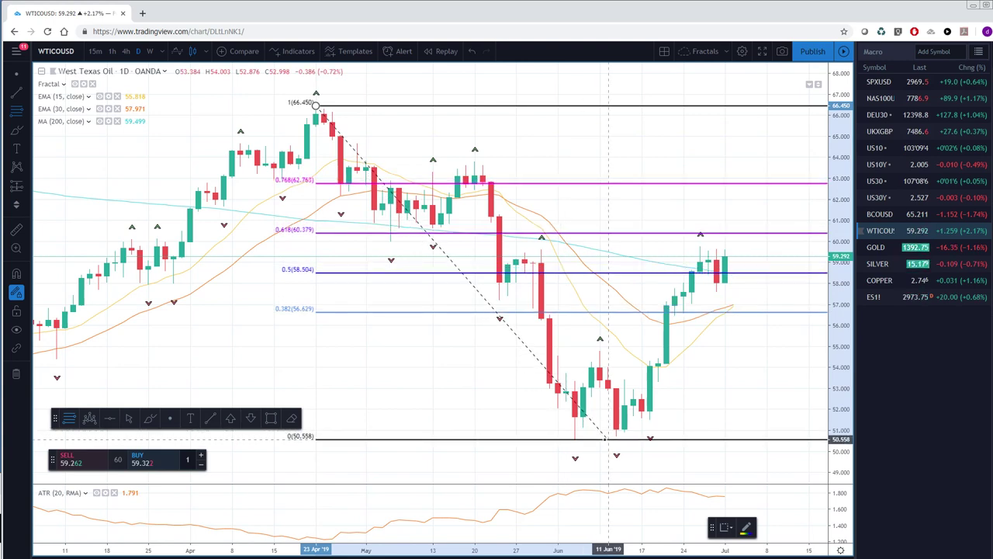
click(606, 439)
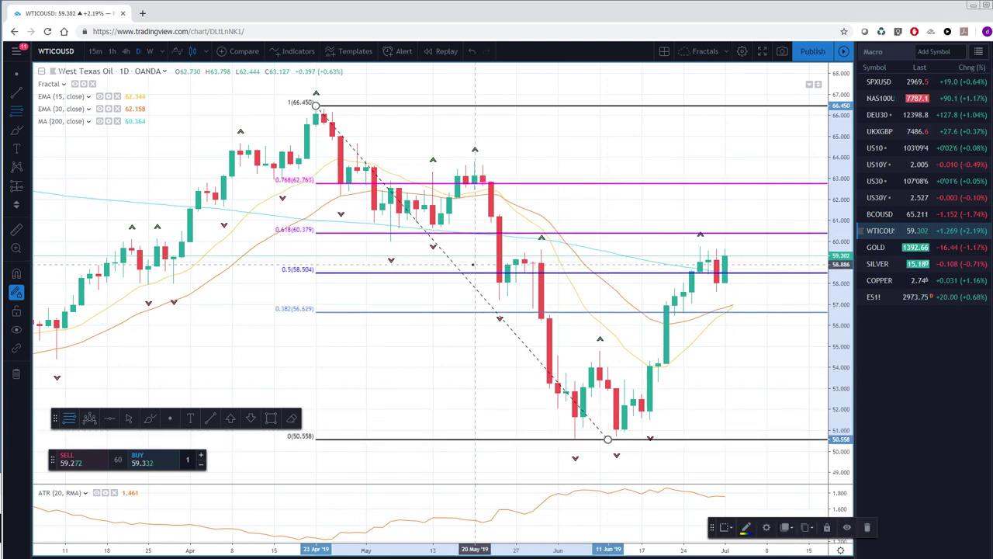